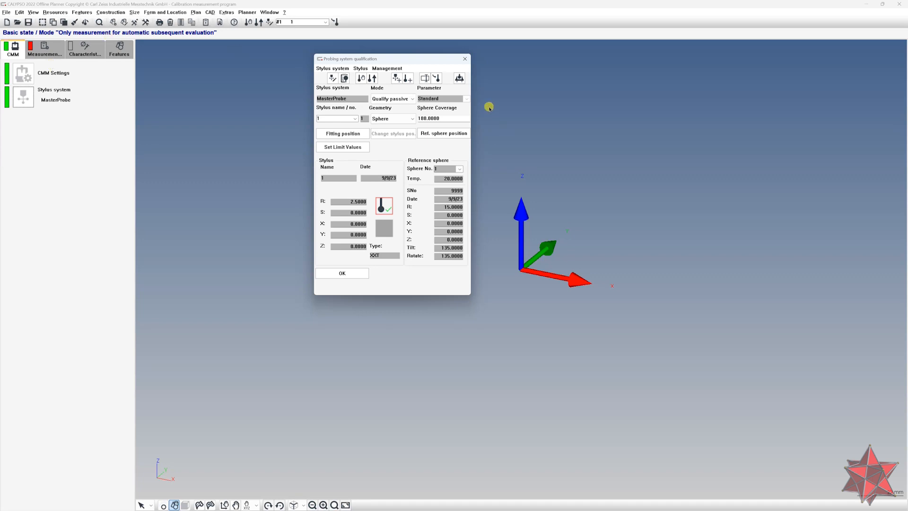
pyautogui.moveTo(414, 60); pyautogui.dragTo(415, 73)
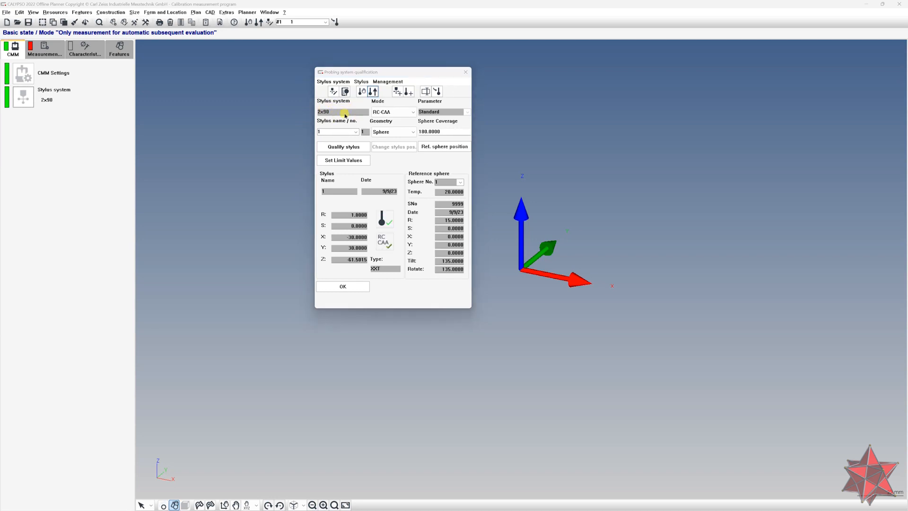
pyautogui.click(448, 147)
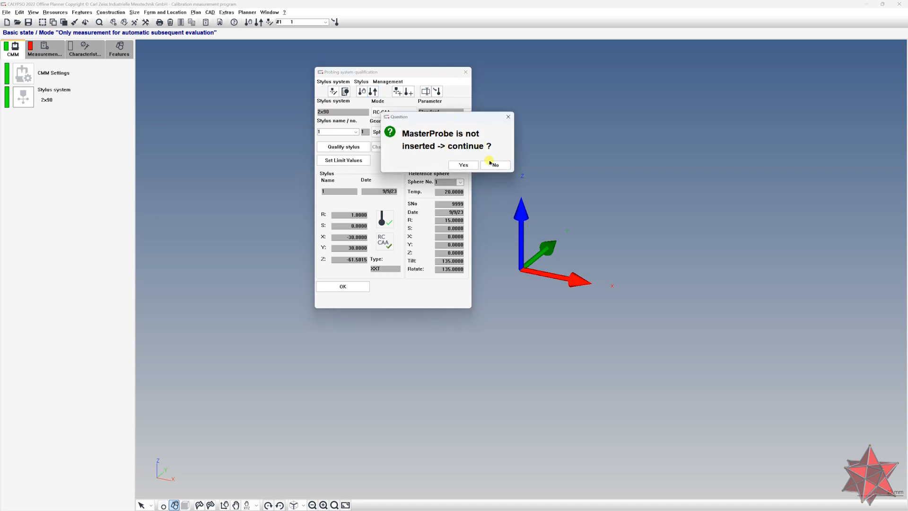
pyautogui.click(491, 164)
# Start qualifying stylus 1 of the 2x90 system in RC-CAA mode, indexing the head to A 0.0°, B 0.0°.
pyautogui.click(347, 147)
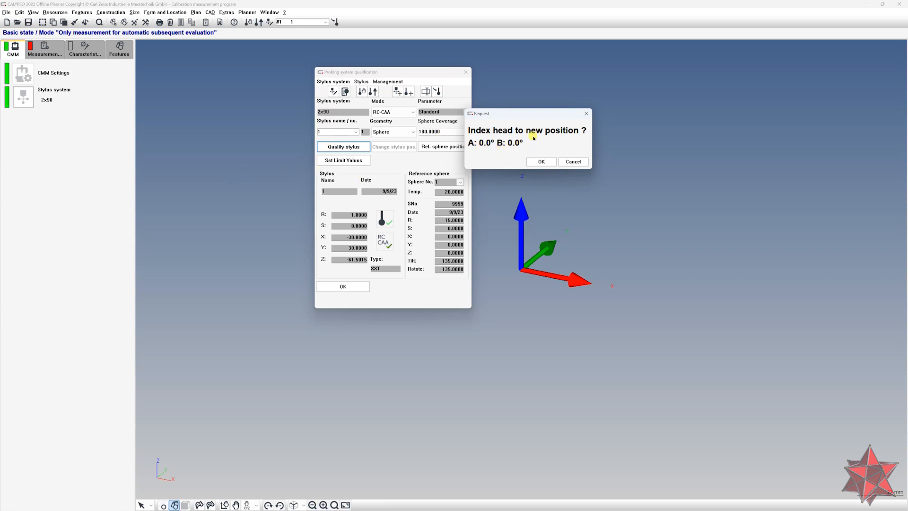
pyautogui.moveTo(518, 111); pyautogui.dragTo(474, 120)
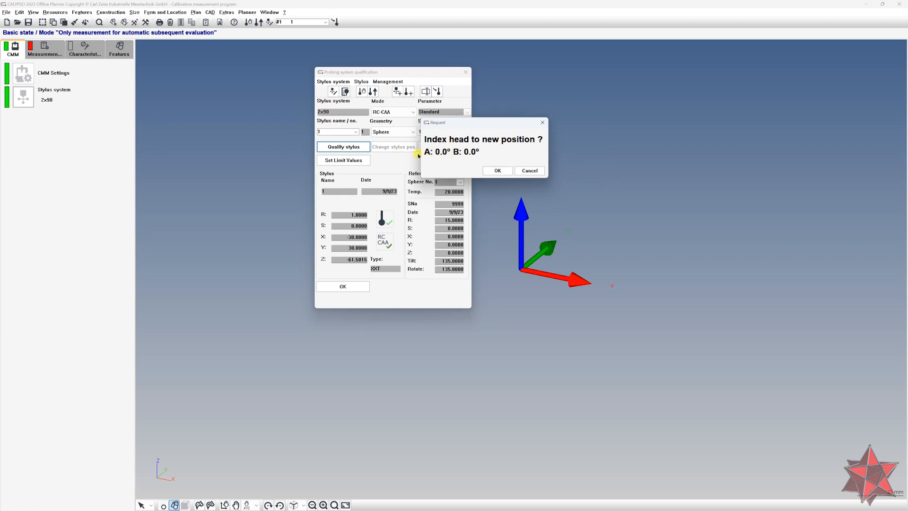
pyautogui.click(494, 170)
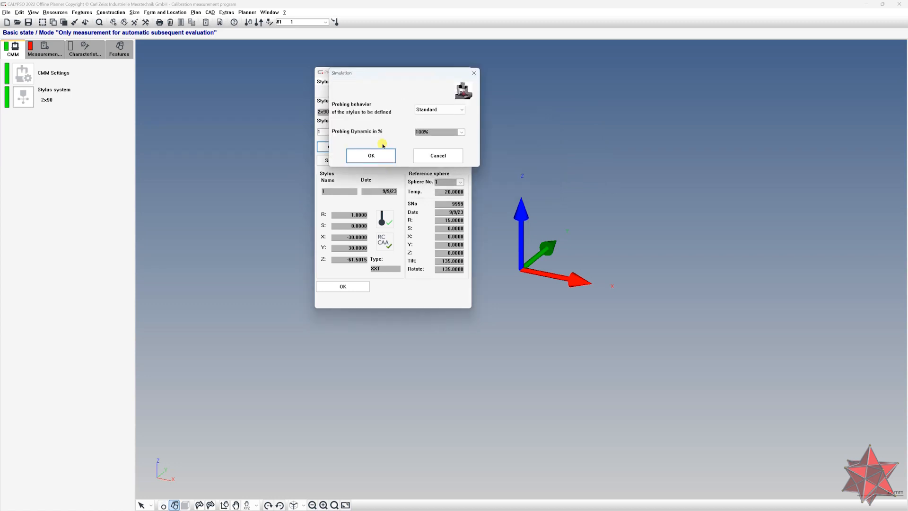
# Run the stylus qualification with Standard probing behavior and 100% probing dynamic, and close the probing system qualification.
pyautogui.moveTo(438, 76); pyautogui.dragTo(518, 92)
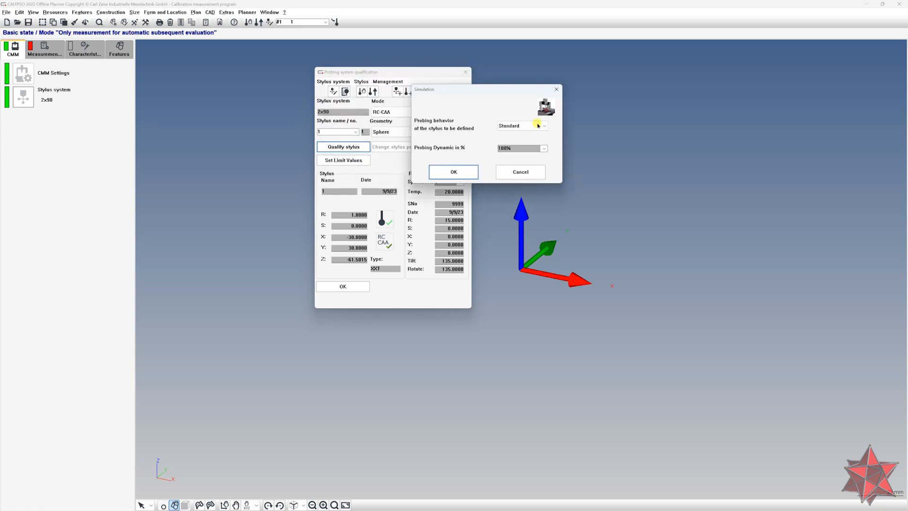
pyautogui.click(539, 125)
pyautogui.click(539, 125)
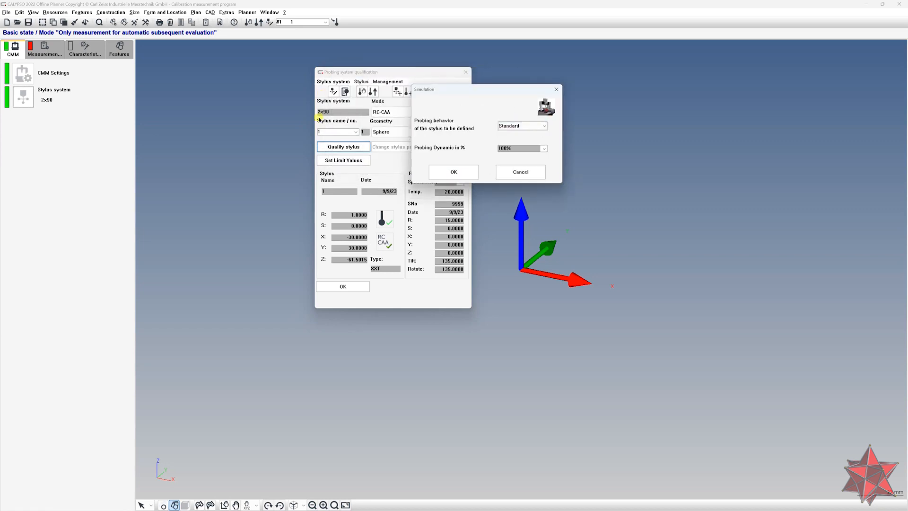
pyautogui.click(525, 127)
pyautogui.click(522, 134)
pyautogui.click(461, 171)
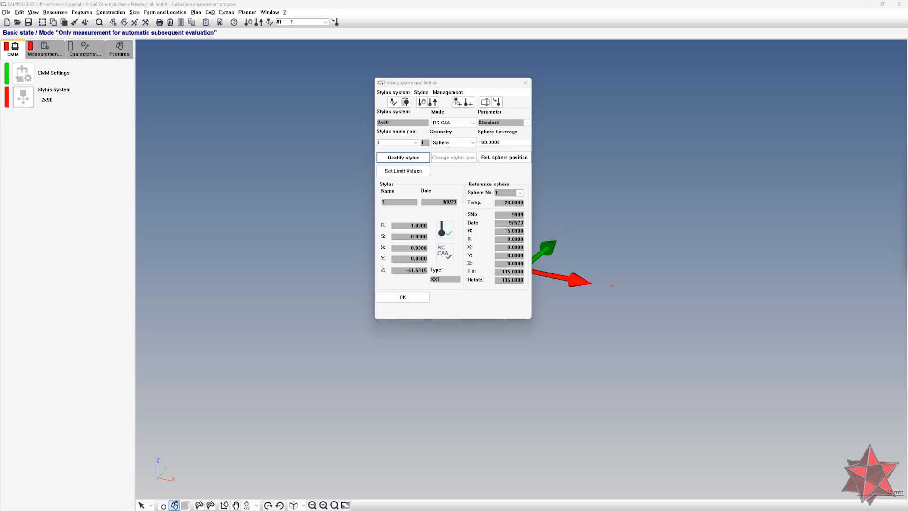
pyautogui.moveTo(907, 160); pyautogui.dragTo(676, 153)
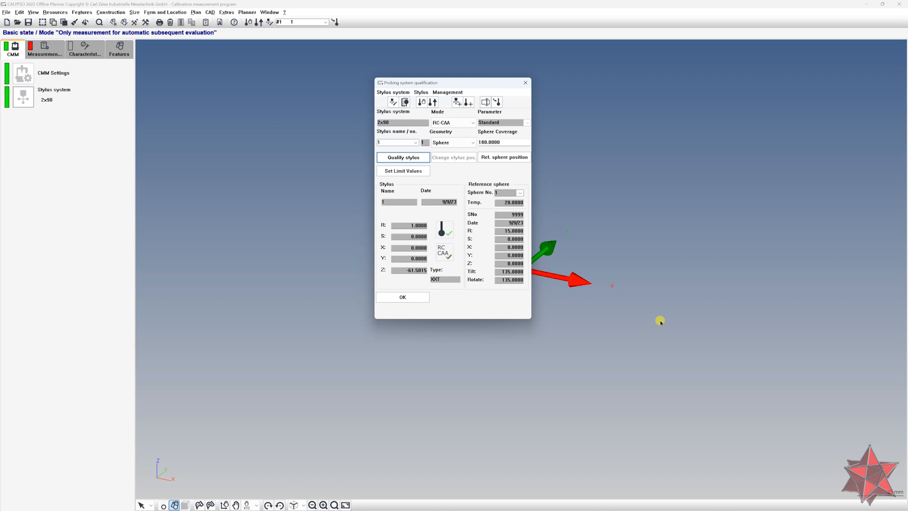
pyautogui.click(402, 297)
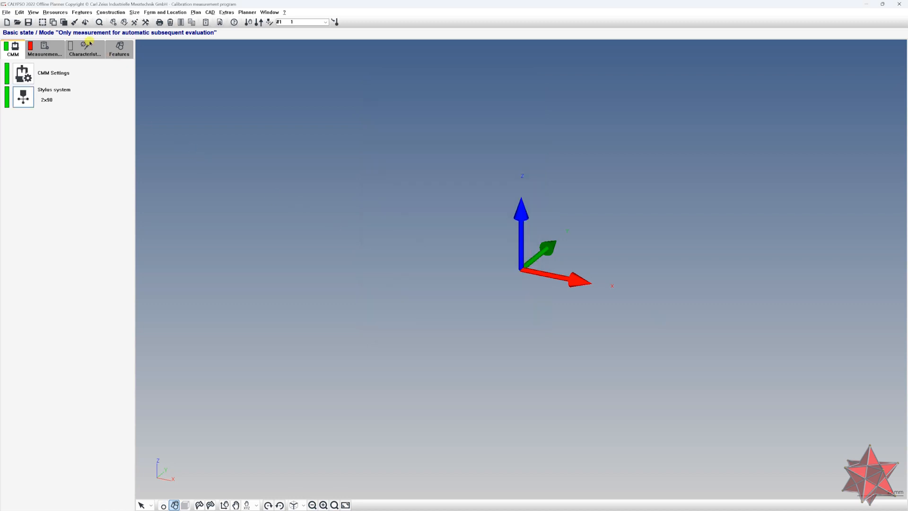
# Add a Probing System Qualification utility to the measurement plan's characteristics and open its definition.
pyautogui.click(53, 10)
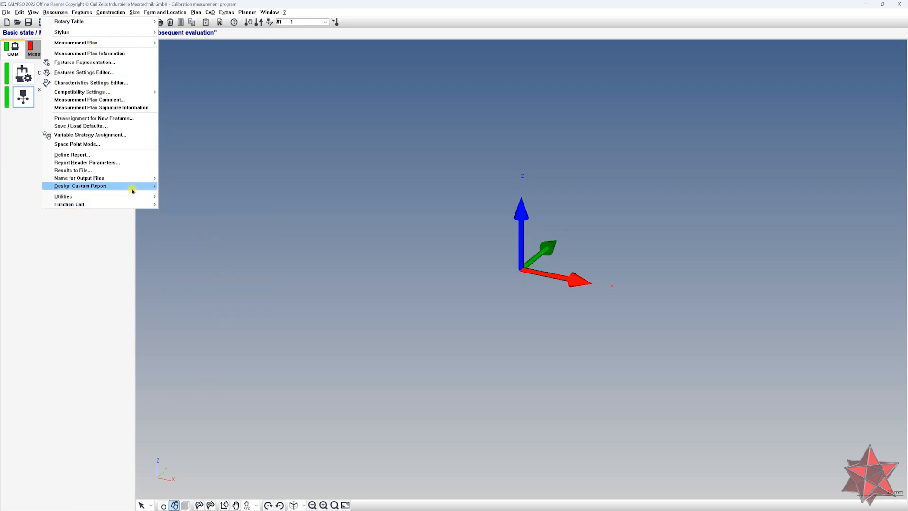
pyautogui.moveTo(133, 196)
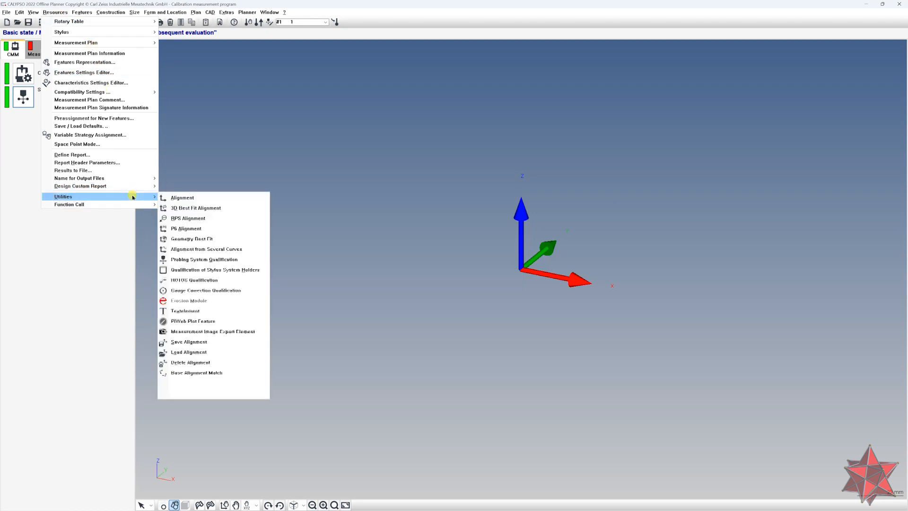
pyautogui.click(249, 260)
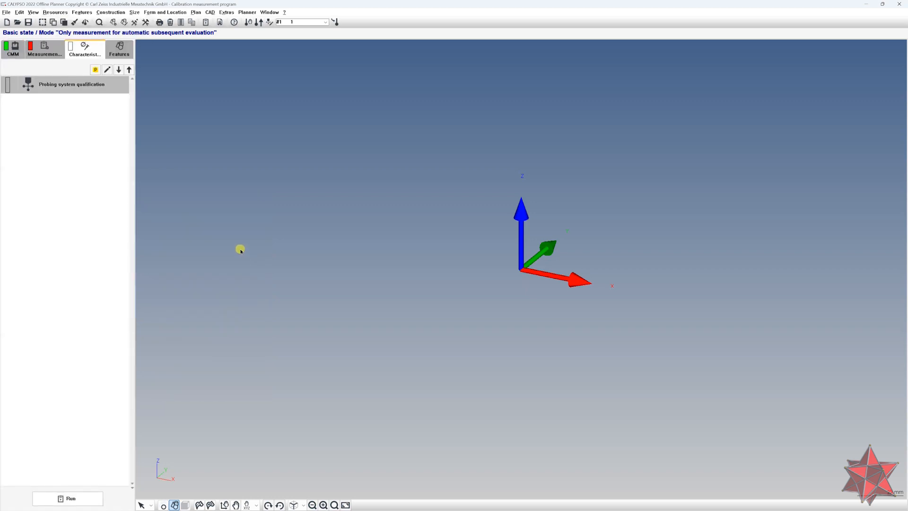
pyautogui.doubleClick(64, 87)
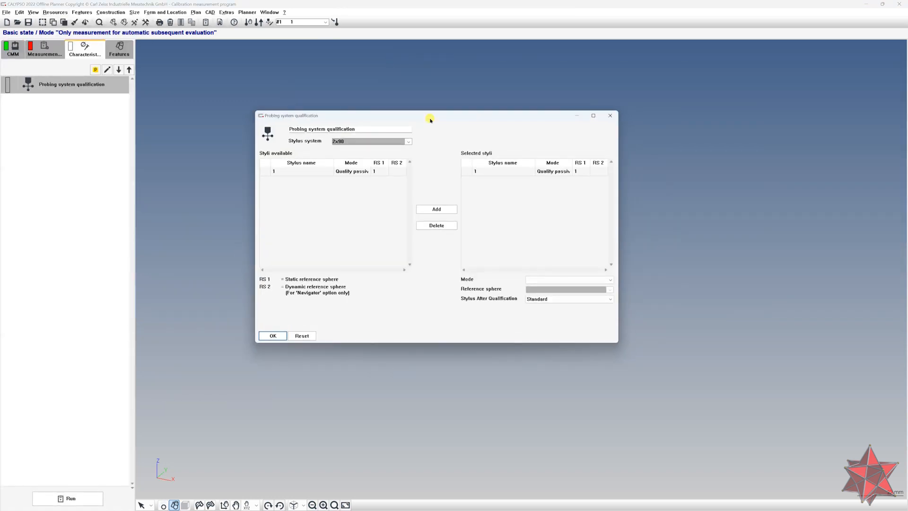
# Keep 2x90 as the stylus system and add its stylus 1 to the selected styli.
pyautogui.click(408, 141)
pyautogui.click(409, 141)
pyautogui.click(409, 142)
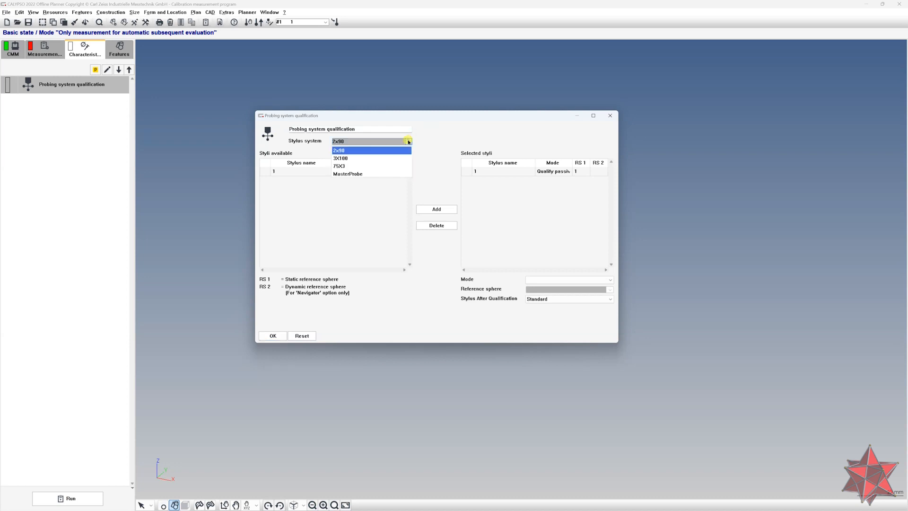
pyautogui.click(409, 142)
pyautogui.click(348, 141)
pyautogui.click(350, 141)
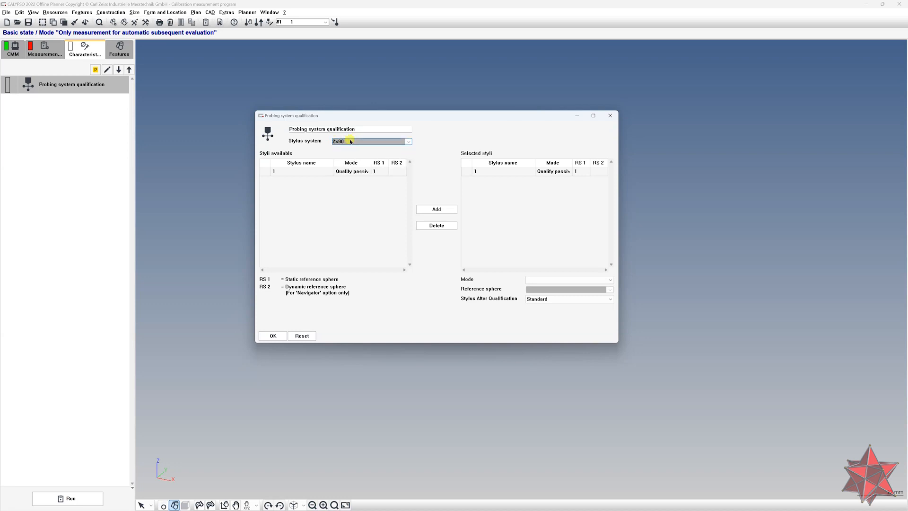
pyautogui.click(408, 141)
pyautogui.click(407, 141)
pyautogui.click(279, 173)
pyautogui.click(432, 211)
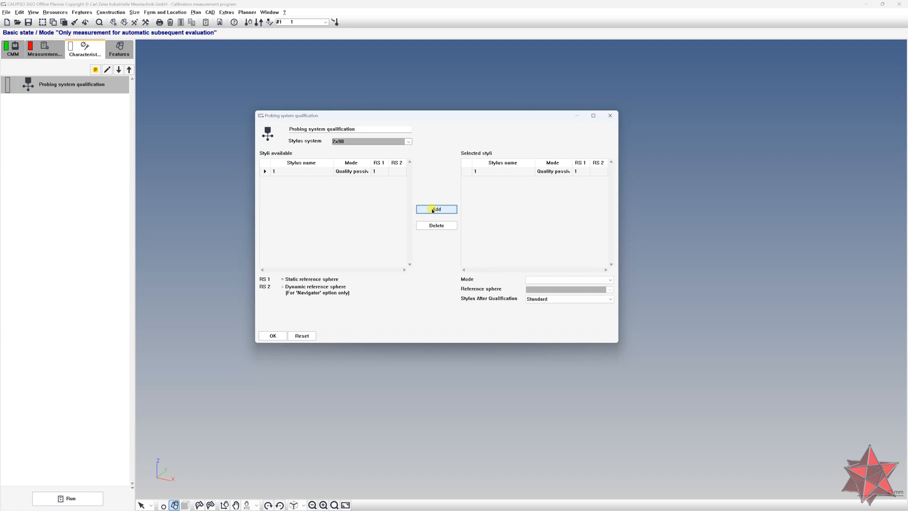
# Set selected stylus 1 to Complete mode with Standard as the stylus after qualification, and accept the definition.
pyautogui.click(578, 176)
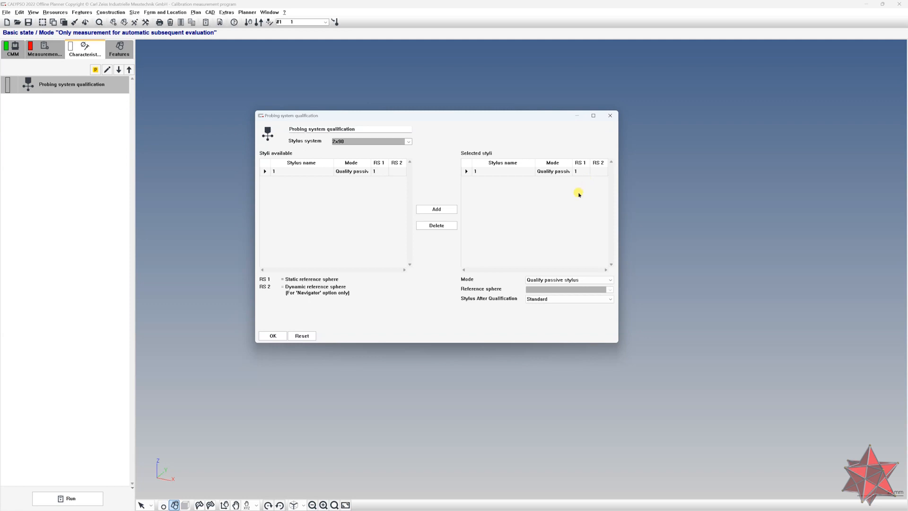
pyautogui.click(495, 170)
pyautogui.click(542, 280)
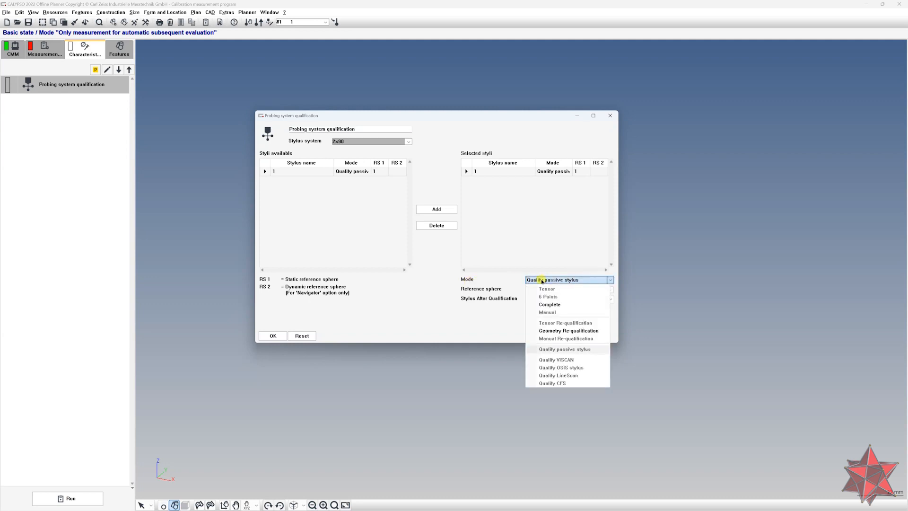
pyautogui.click(550, 305)
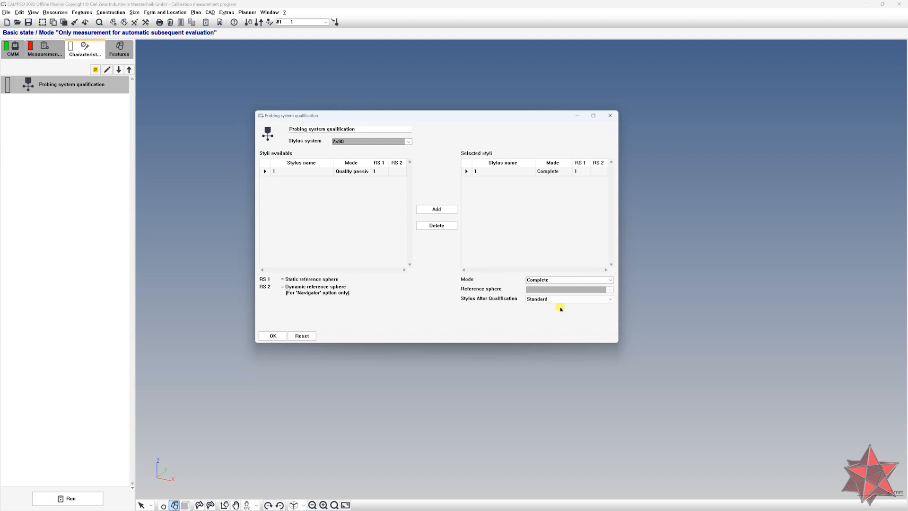
pyautogui.click(562, 281)
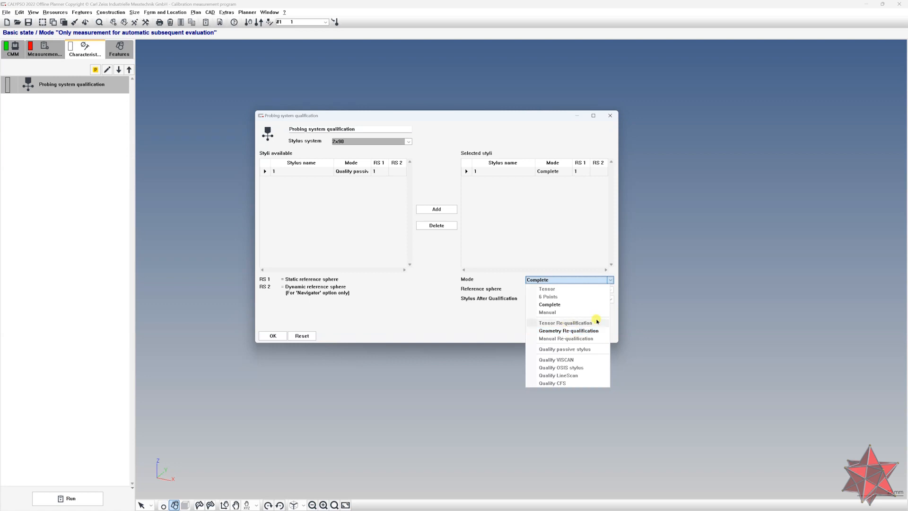
pyautogui.click(576, 305)
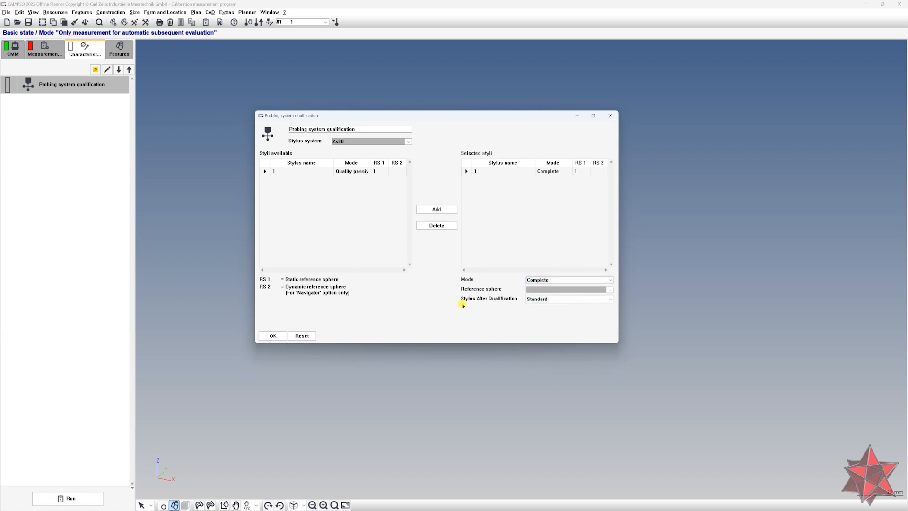
pyautogui.click(562, 297)
pyautogui.click(544, 309)
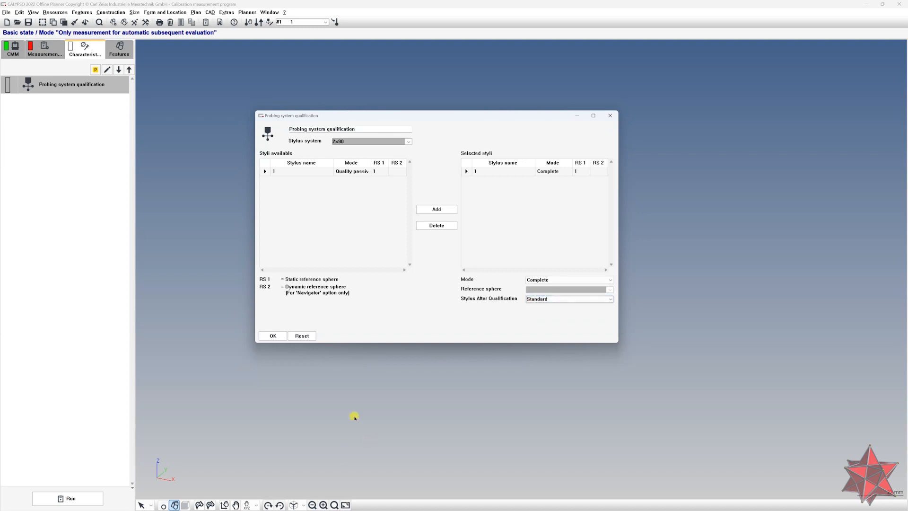
pyautogui.click(273, 336)
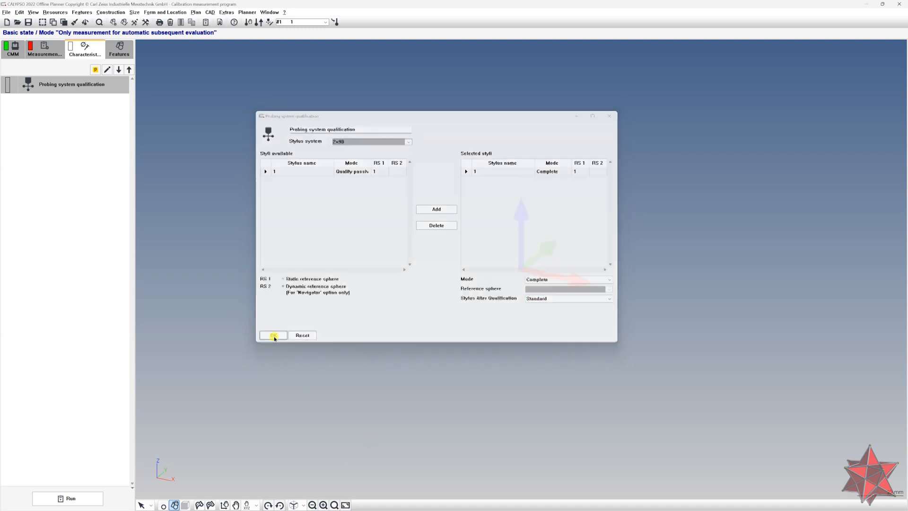
# Rename the probing system qualification characteristic to 2x90_Stylus.
pyautogui.rightClick(59, 83)
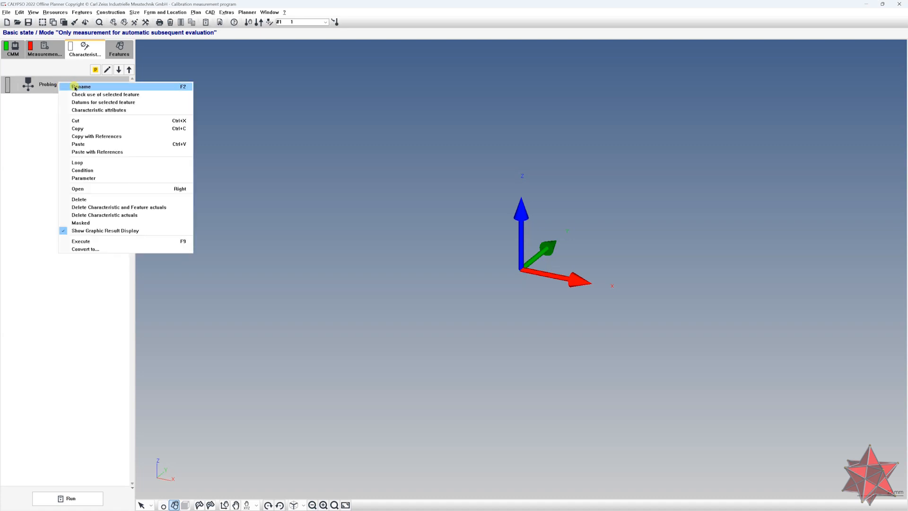
pyautogui.click(80, 87)
pyautogui.write('2')
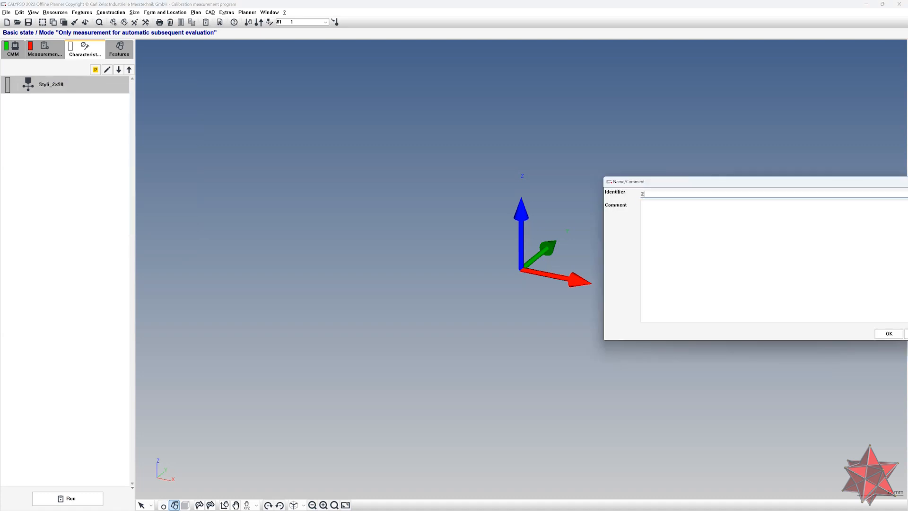
pyautogui.write('x90_Stylus')
pyautogui.press('Return')
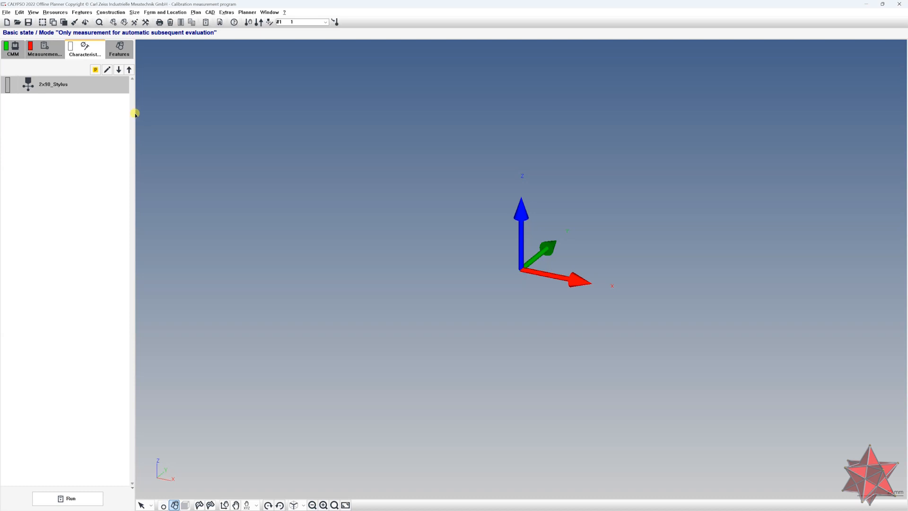
# Add a second Probing System Qualification utility below 2x90_Stylus in the characteristics list.
pyautogui.click(55, 12)
pyautogui.moveTo(161, 200)
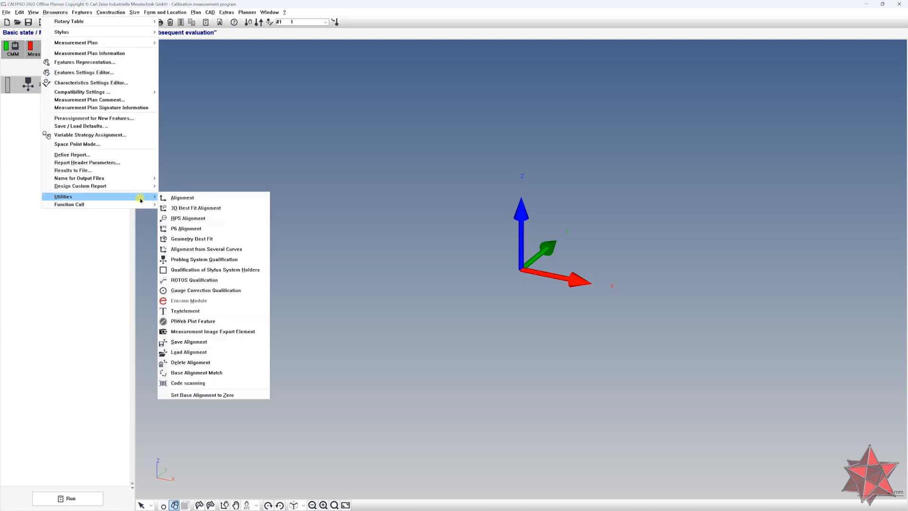
pyautogui.click(212, 257)
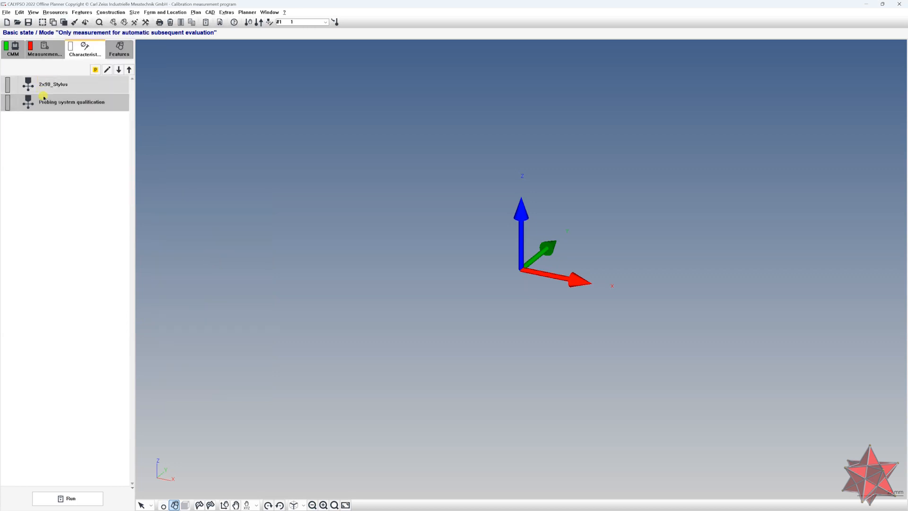
# Change the new qualification's stylus system to 75X3, accepting deletion of the current stylus selection.
pyautogui.click(258, 114)
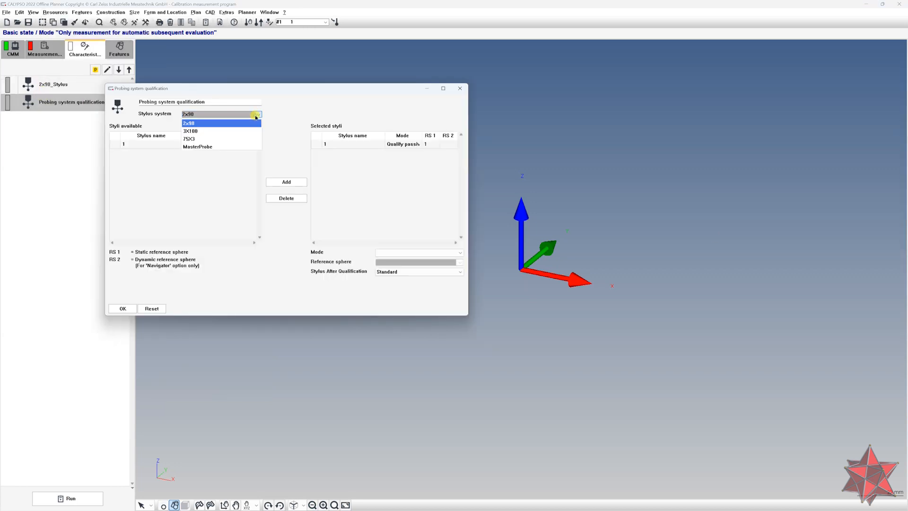
pyautogui.click(193, 140)
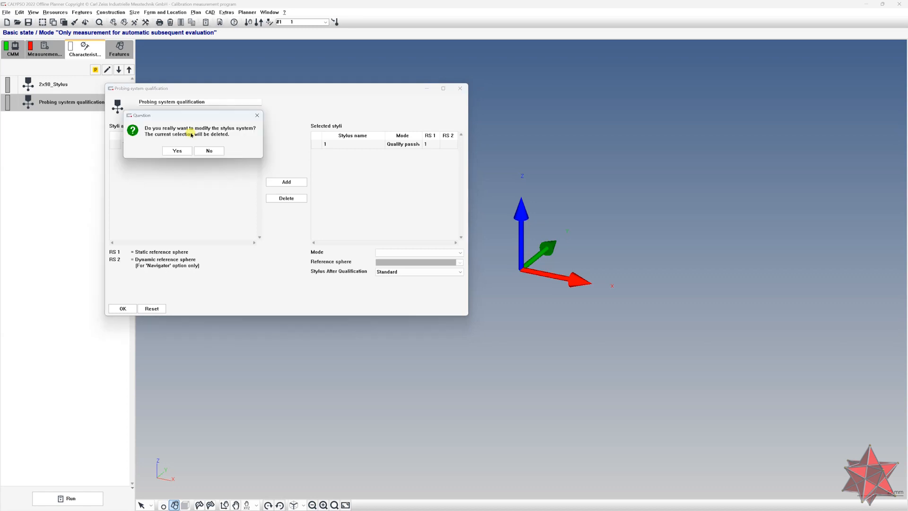
pyautogui.click(182, 150)
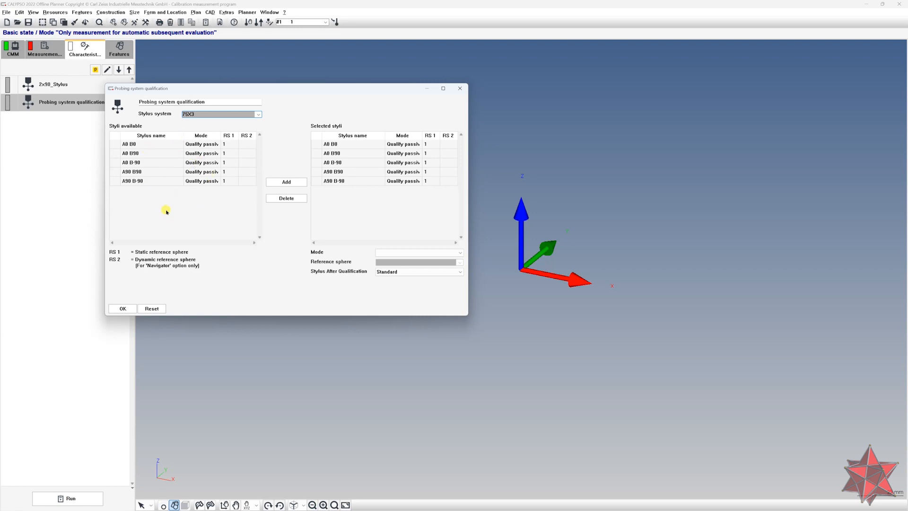
# Select all styli from A0 B0 to A90 B-90 in the selected list and set their mode to Qualify passive stylus.
pyautogui.click(319, 144)
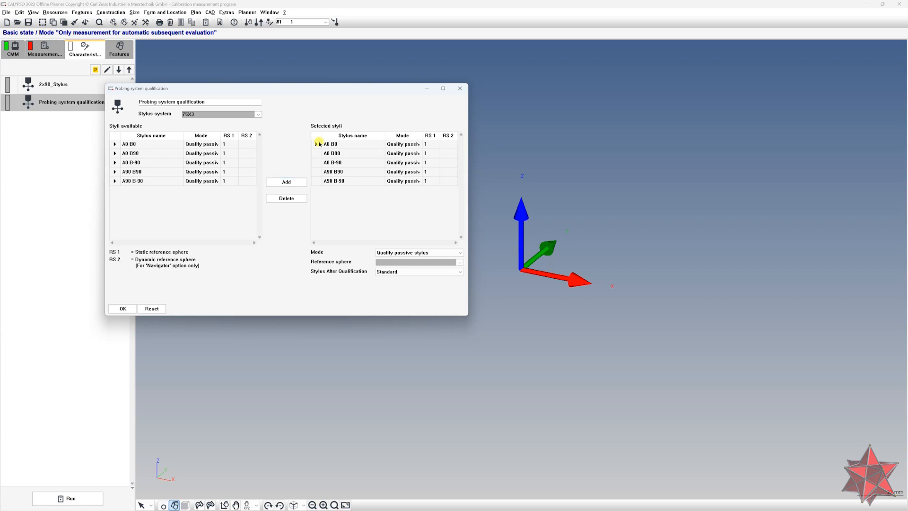
pyautogui.keyDown('shift'); pyautogui.click(319, 182); pyautogui.keyUp('shift')
pyautogui.click(405, 253)
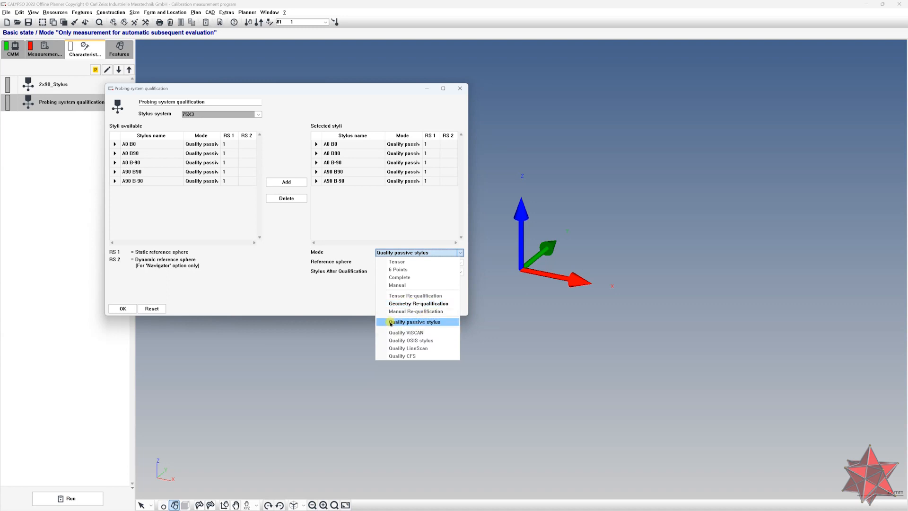
pyautogui.click(408, 322)
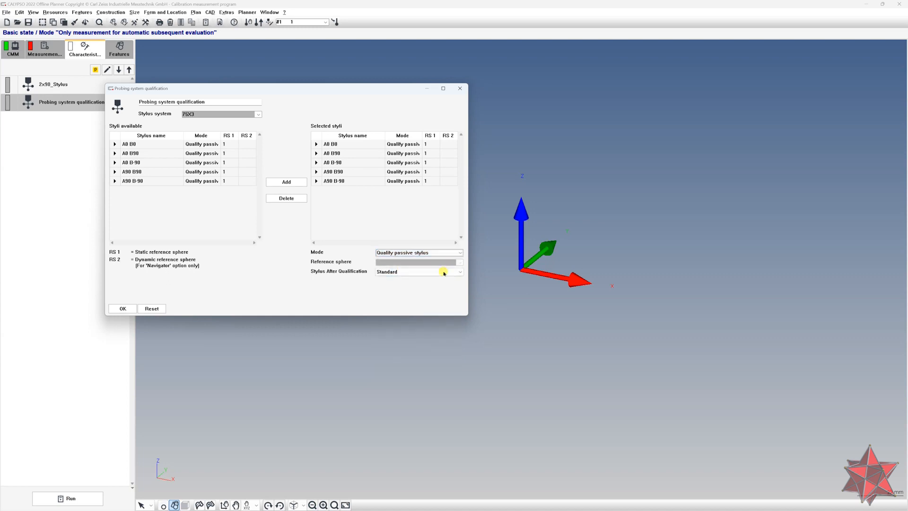
# Accept the stylus selection and mode settings of the 75X3 probing system qualification.
pyautogui.click(121, 308)
pyautogui.rightClick(77, 102)
pyautogui.click(90, 103)
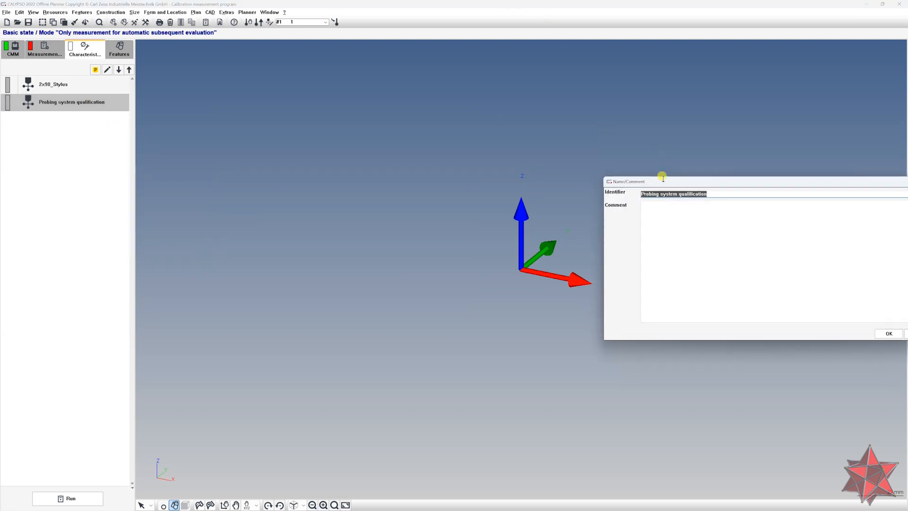
pyautogui.moveTo(660, 182); pyautogui.dragTo(442, 174)
pyautogui.click(739, 169)
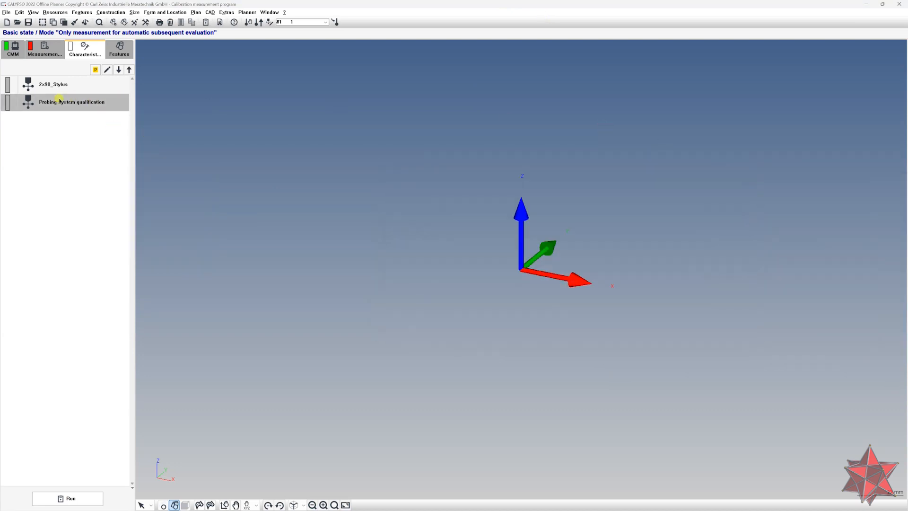
# Rename the second probing system qualification characteristic to 70x3_Stylus.
pyautogui.click(60, 101)
pyautogui.moveTo(907, 43); pyautogui.dragTo(359, 97)
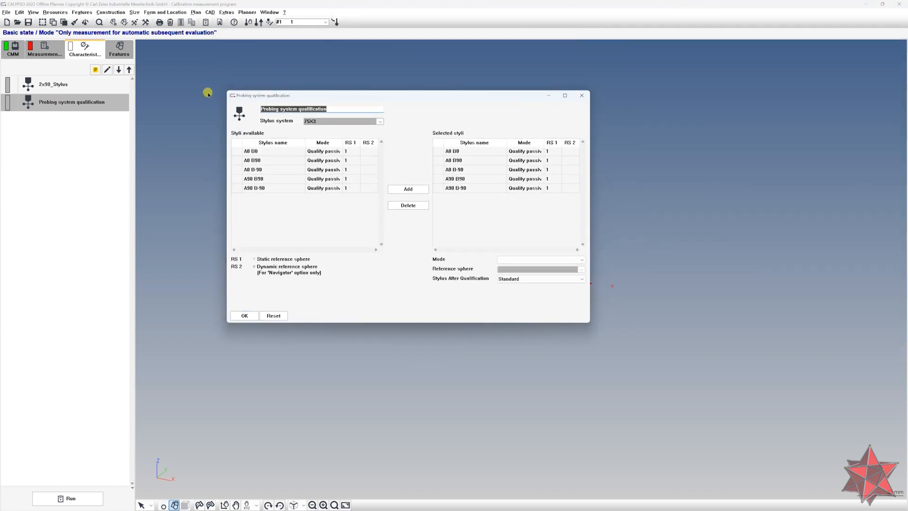
pyautogui.write('70')
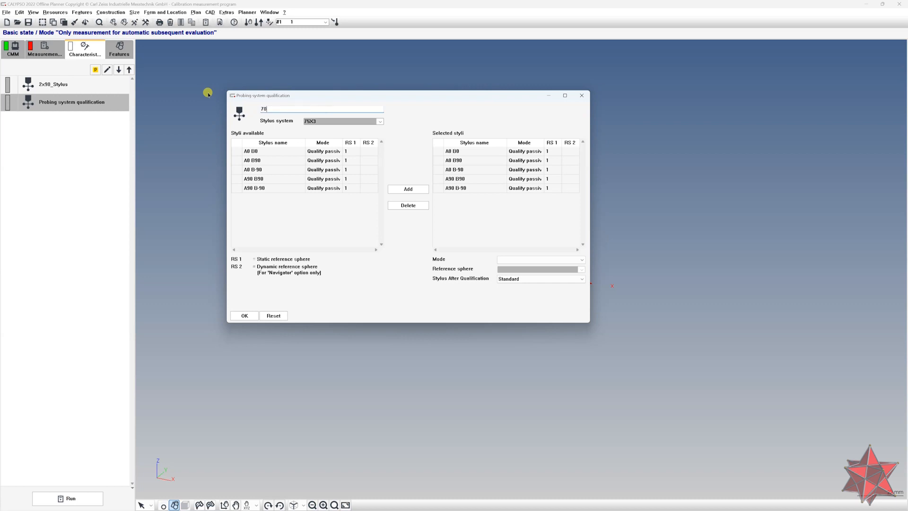
pyautogui.write('x3_Stylus')
pyautogui.click(250, 317)
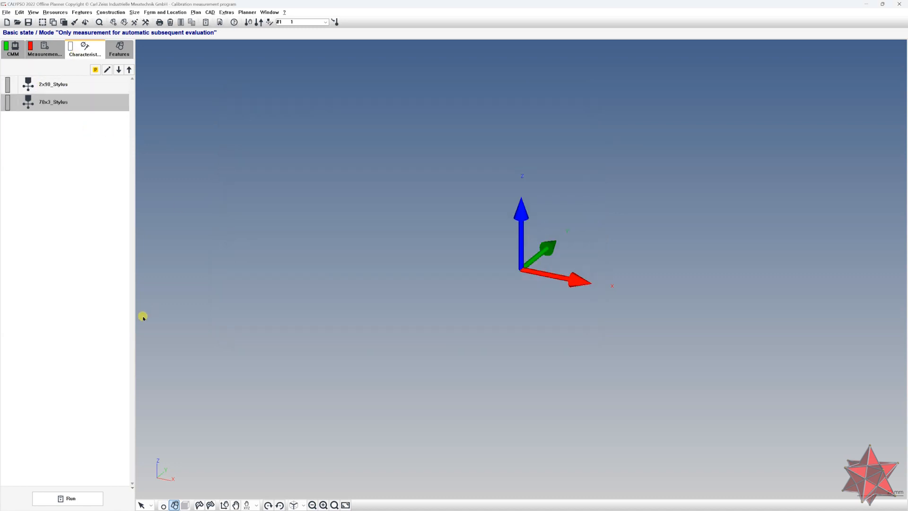
# Set up a measurement run that clears existing results, keeping Current Alignment and the From Characteristic List run order.
pyautogui.click(82, 499)
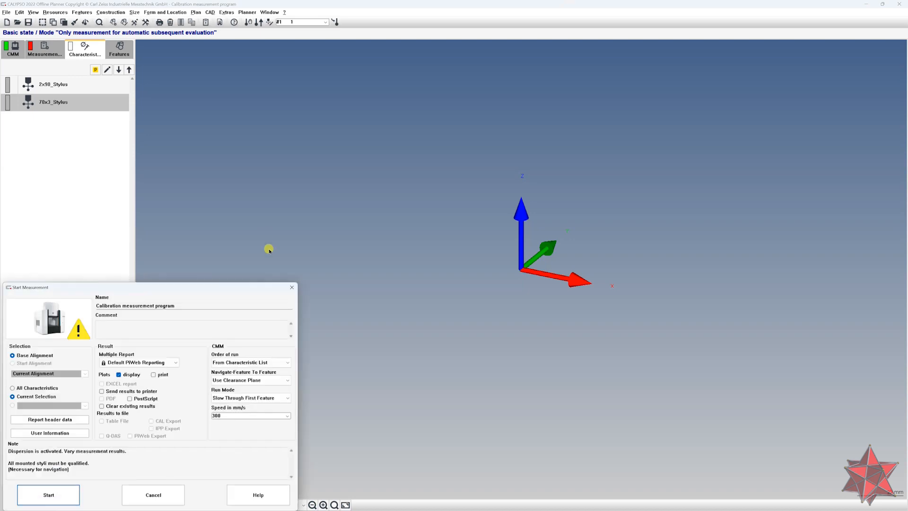
pyautogui.moveTo(209, 287); pyautogui.dragTo(563, 168)
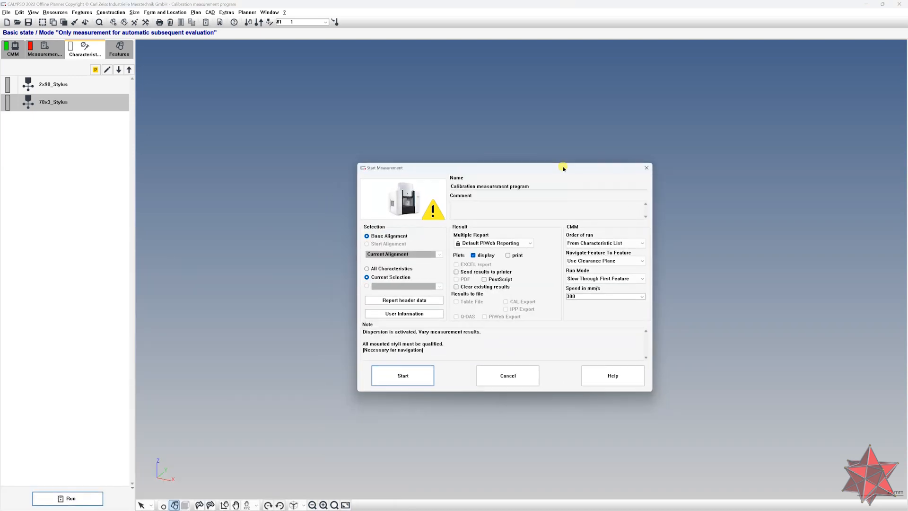
pyautogui.click(456, 286)
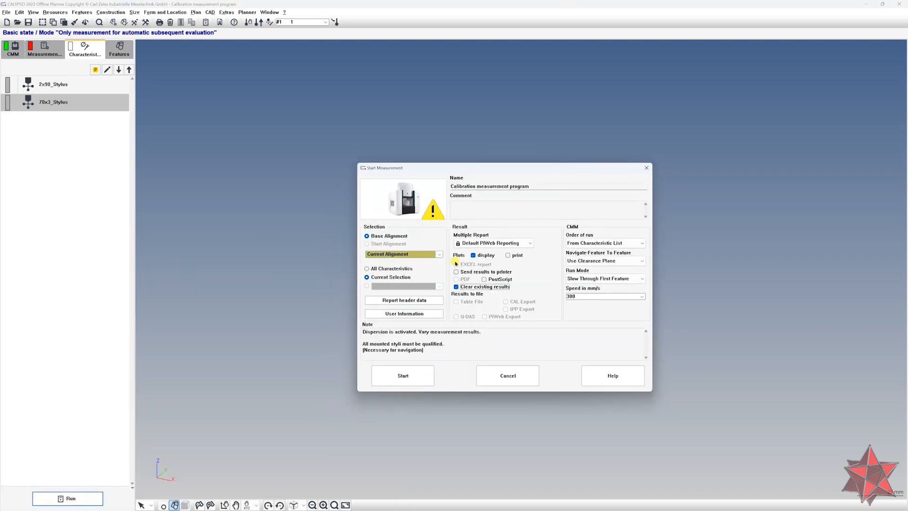
pyautogui.click(440, 255)
pyautogui.click(441, 254)
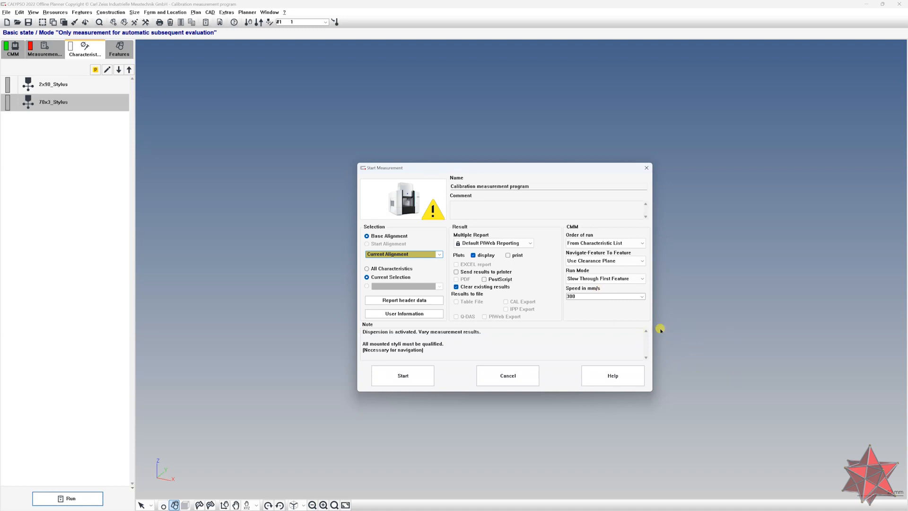
pyautogui.click(591, 243)
pyautogui.click(592, 243)
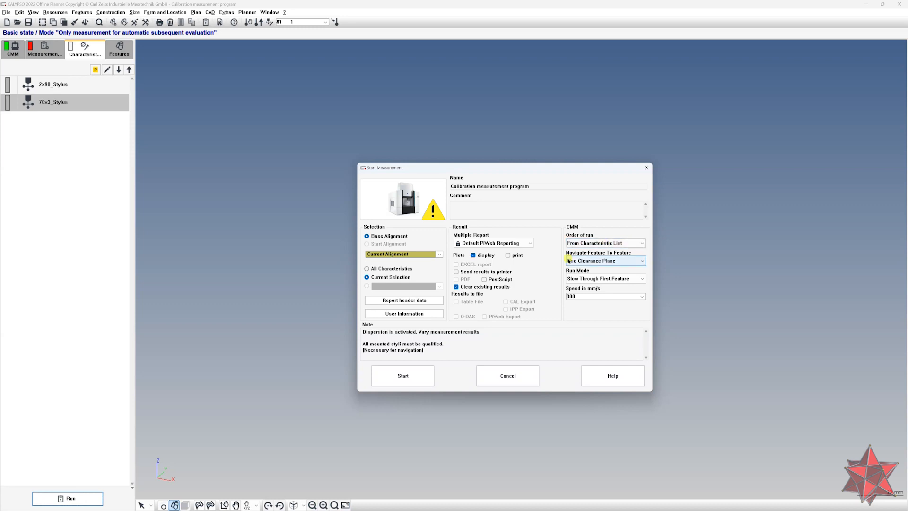
# Set the run to navigate with Use Position Points Only, in Normal run mode, for all characteristics.
pyautogui.click(598, 260)
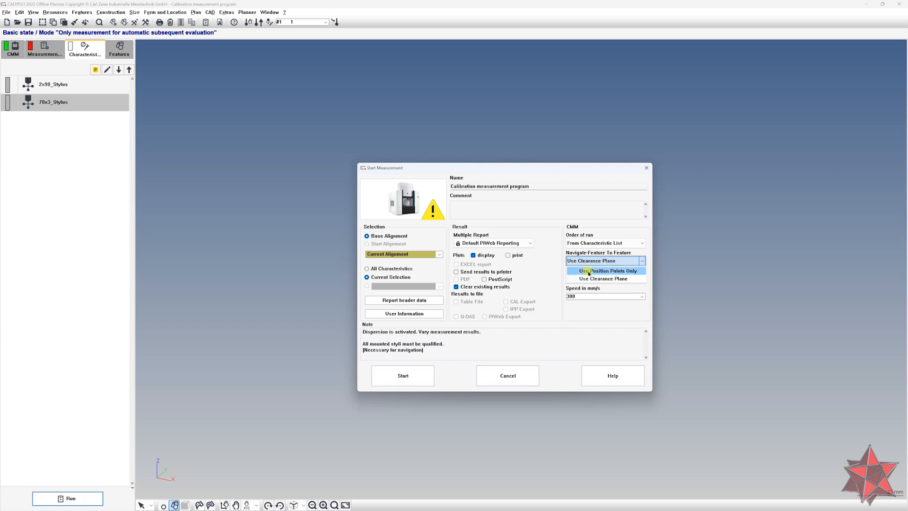
pyautogui.click(636, 272)
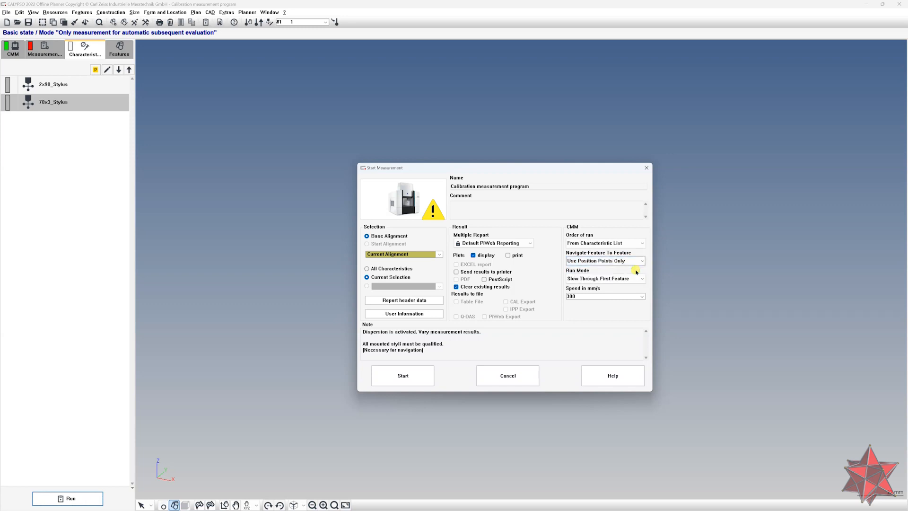
pyautogui.click(609, 278)
pyautogui.click(584, 289)
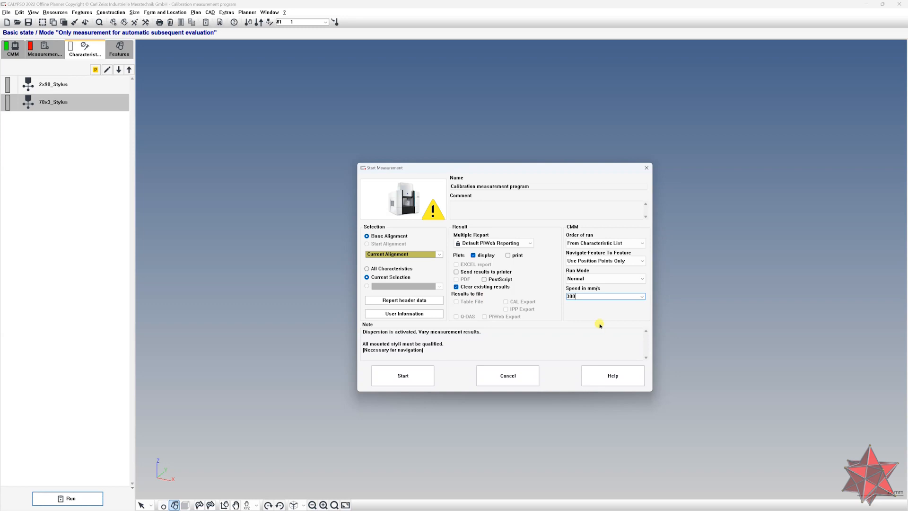
pyautogui.click(388, 269)
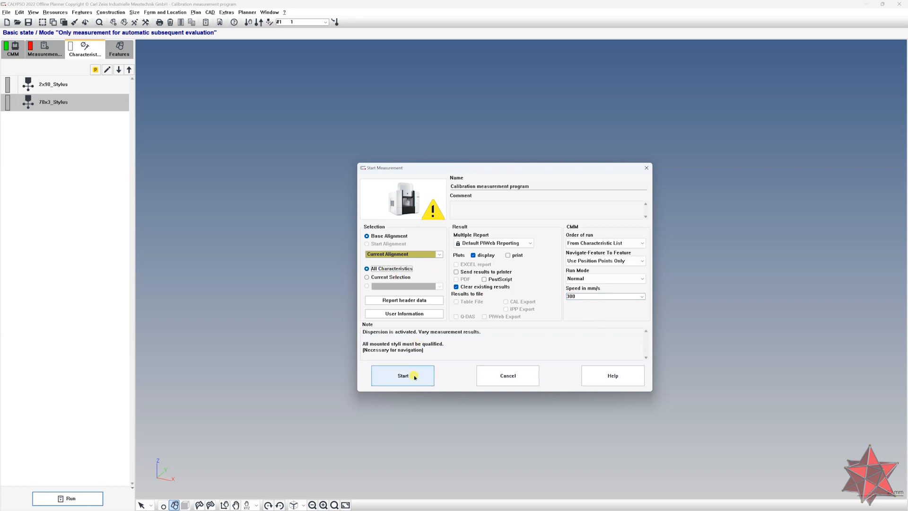
# Fill in the report header data with order Calibration No.1 and incremental part number Week 37.
pyautogui.click(415, 301)
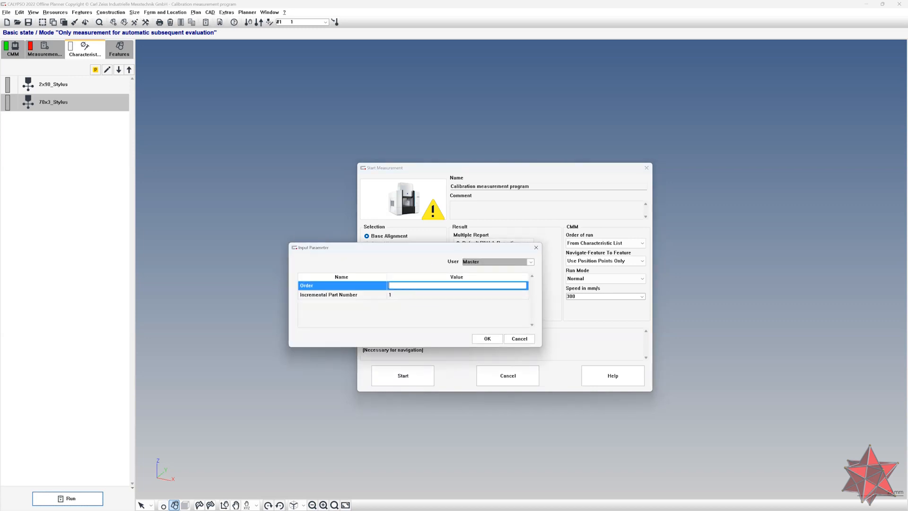
pyautogui.write('Calibration No.1')
pyautogui.click(417, 296)
pyautogui.write('We')
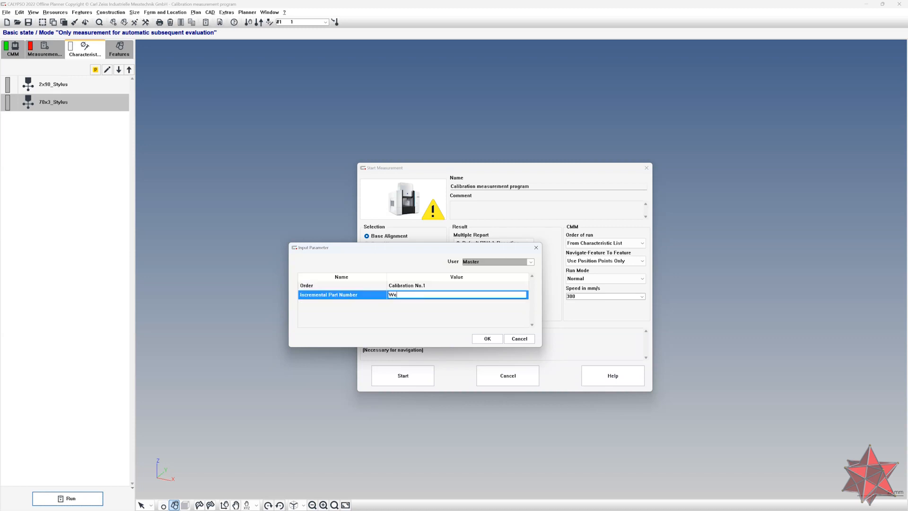
pyautogui.write('ek 37')
pyautogui.click(487, 339)
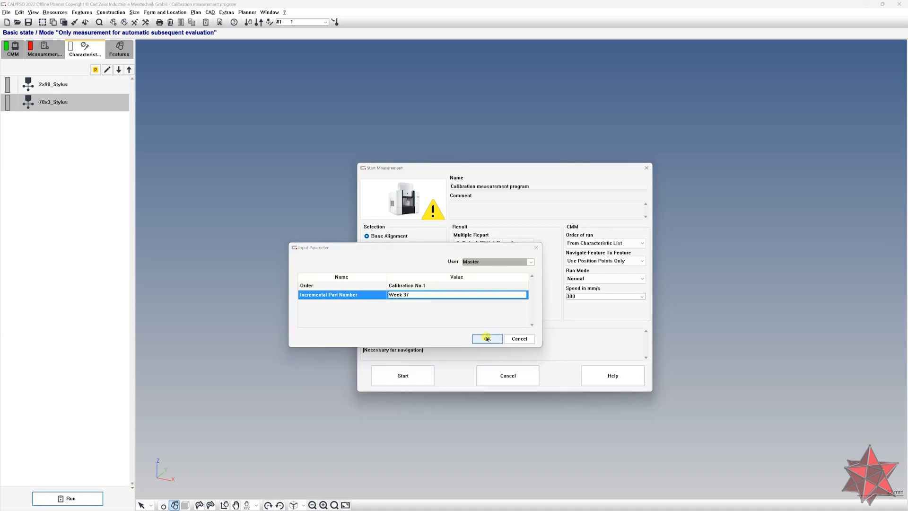
# Start the measurement run and confirm insertion of the 75X3 stylus system in the simulation.
pyautogui.click(396, 377)
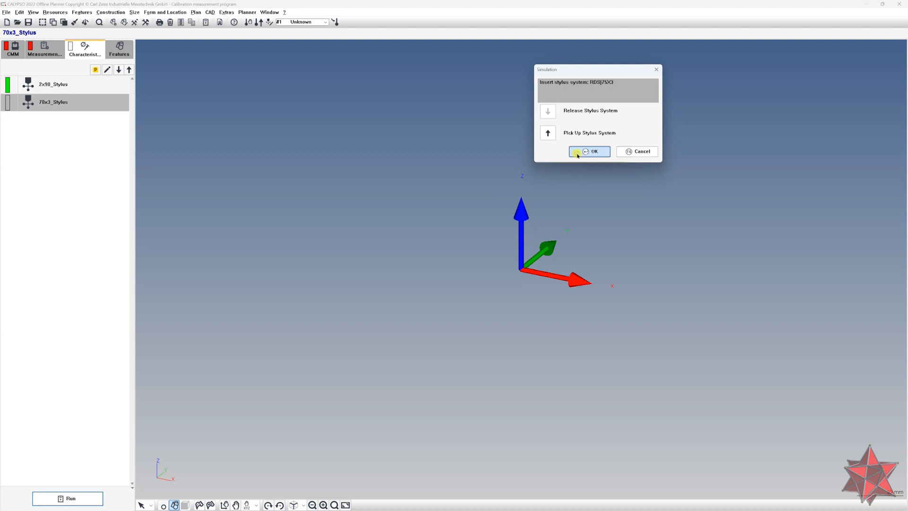
pyautogui.click(578, 151)
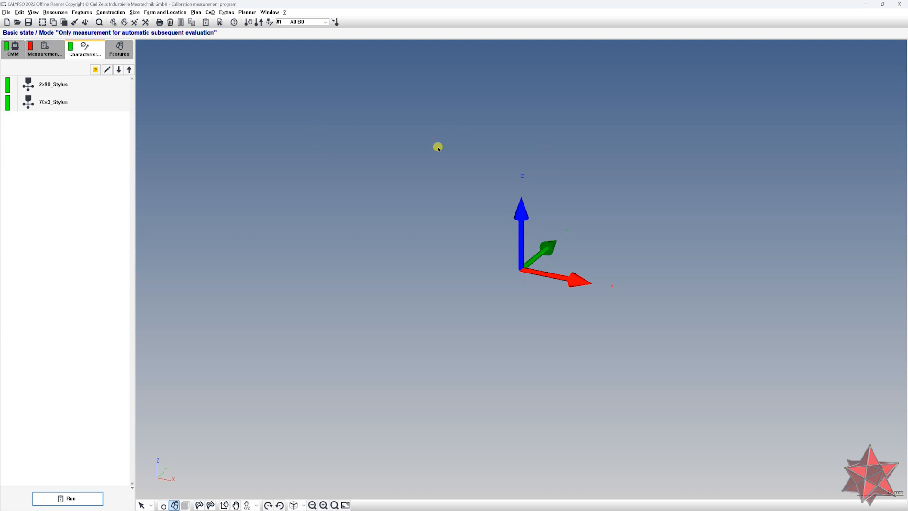
# Open the default report of the calibration program and examine the 2x90 stylus qualification result.
pyautogui.click(183, 24)
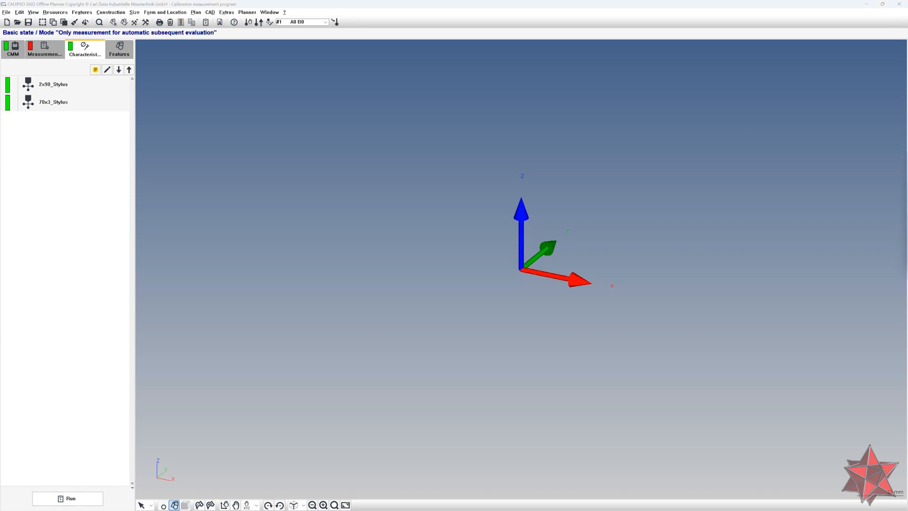
pyautogui.moveTo(907, 142); pyautogui.dragTo(395, 166)
pyautogui.scroll(6, 434, 237)
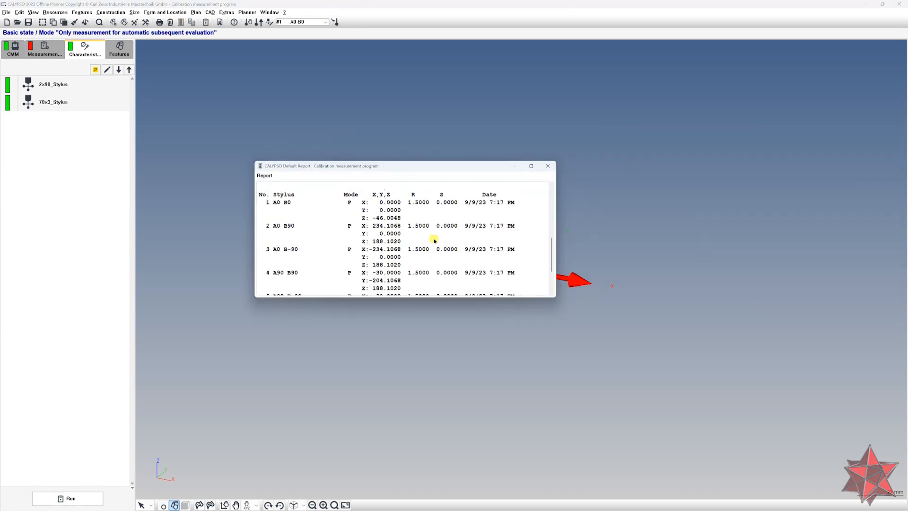
pyautogui.scroll(5, 434, 241)
pyautogui.scroll(-2, 398, 256)
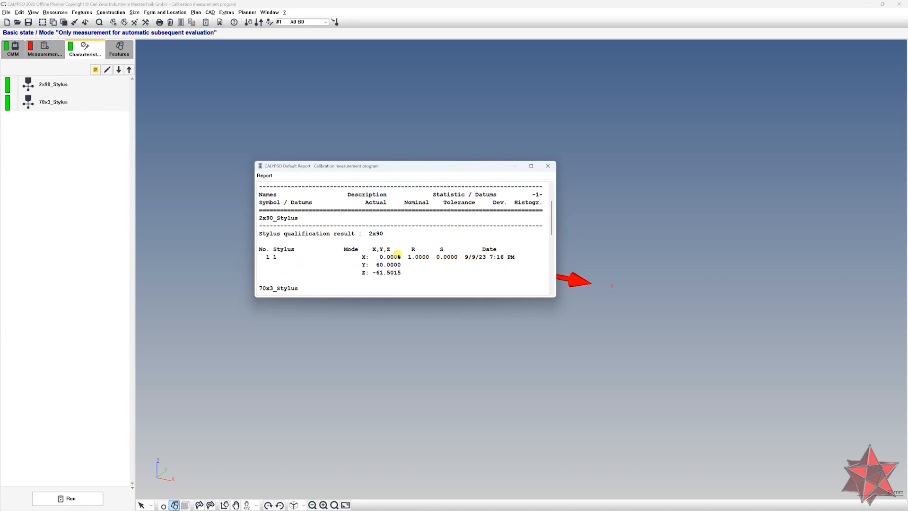
pyautogui.moveTo(368, 233); pyautogui.dragTo(475, 252)
pyautogui.click(407, 245)
pyautogui.click(350, 235)
pyautogui.click(439, 256)
pyautogui.moveTo(368, 234); pyautogui.dragTo(385, 235)
pyautogui.click(391, 235)
# Review the 75X3 qualification results for every stylus orientation in the report and close it.
pyautogui.scroll(-1, 407, 256)
pyautogui.scroll(-2, 413, 268)
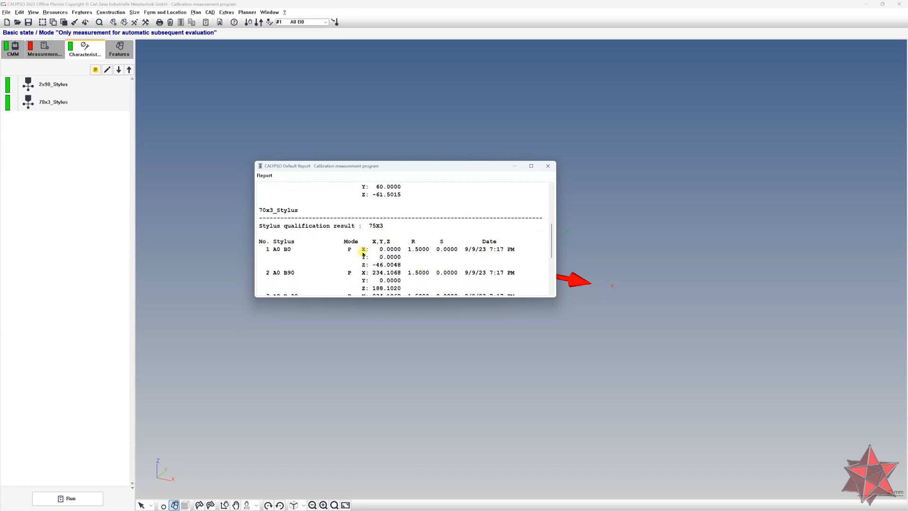
pyautogui.moveTo(407, 249); pyautogui.dragTo(461, 249)
pyautogui.click(429, 267)
pyautogui.moveTo(368, 223); pyautogui.dragTo(390, 225)
pyautogui.click(390, 225)
pyautogui.scroll(-5, 450, 281)
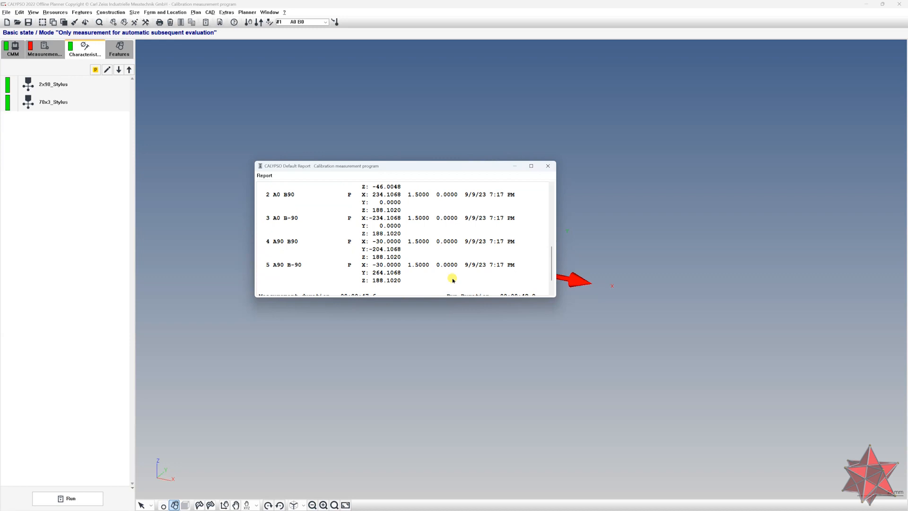
pyautogui.scroll(4, 453, 280)
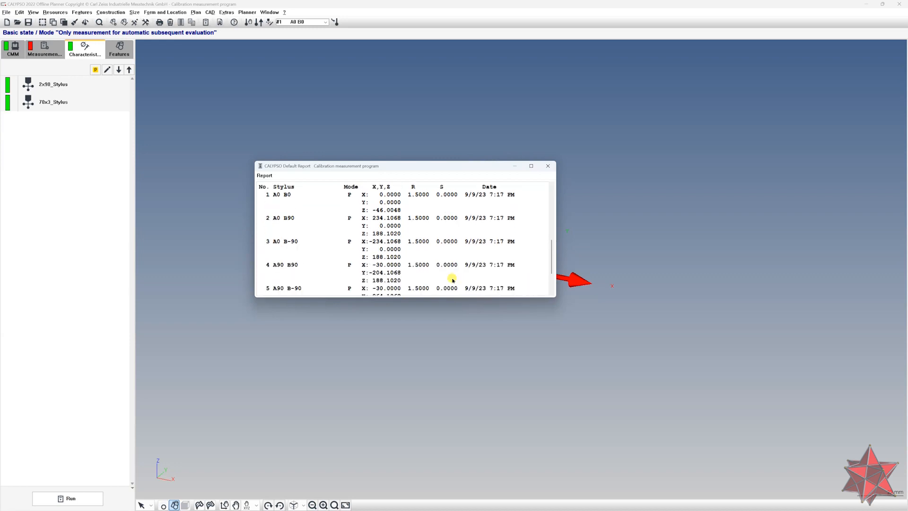
pyautogui.click(548, 167)
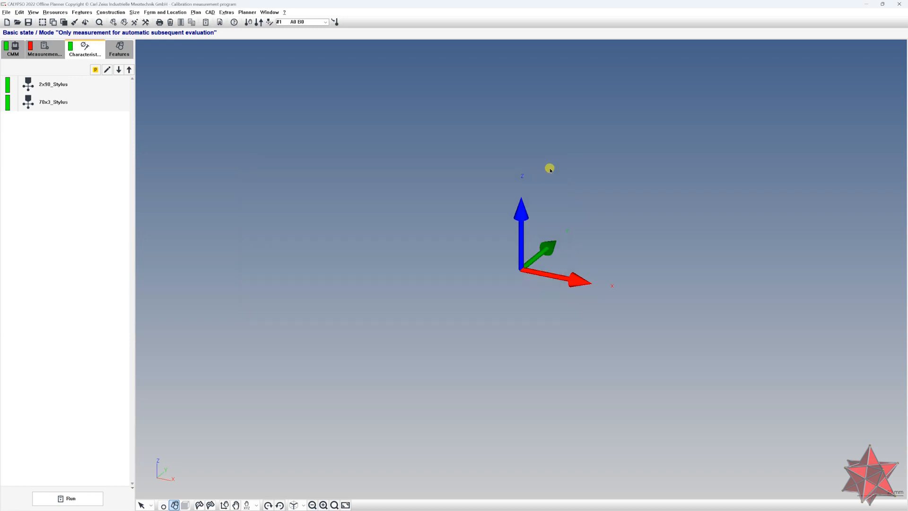